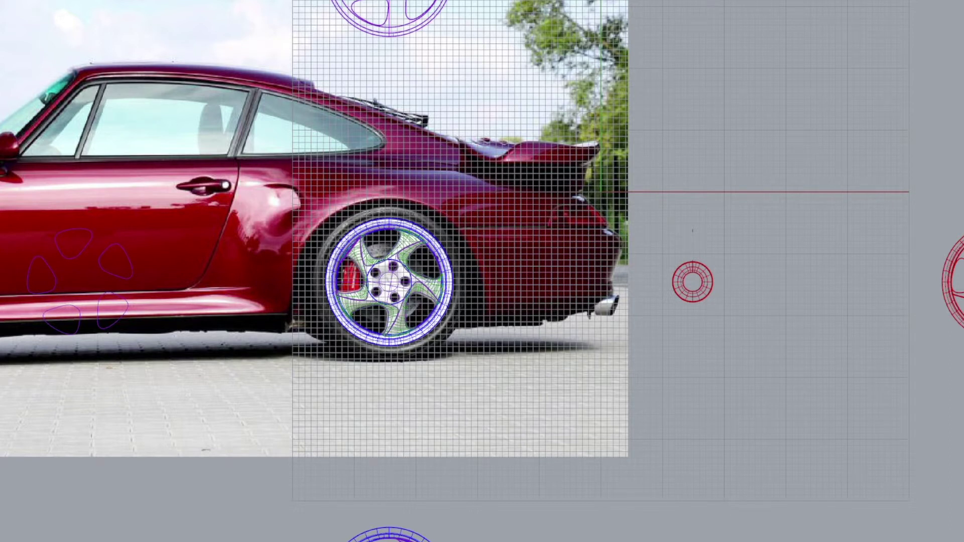
Step: Examine the wheel's traced curves and design stages around the car side photo, in plan and in perspective
scroll(492, 267, "down", 3)
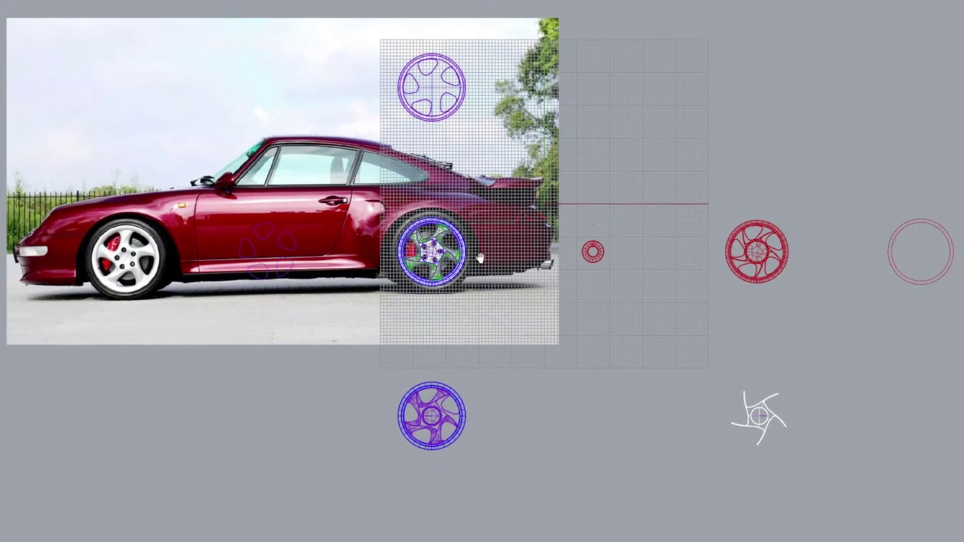
scroll(449, 248, "up", 8)
scroll(449, 247, "down", 8)
scroll(489, 282, "down", 3)
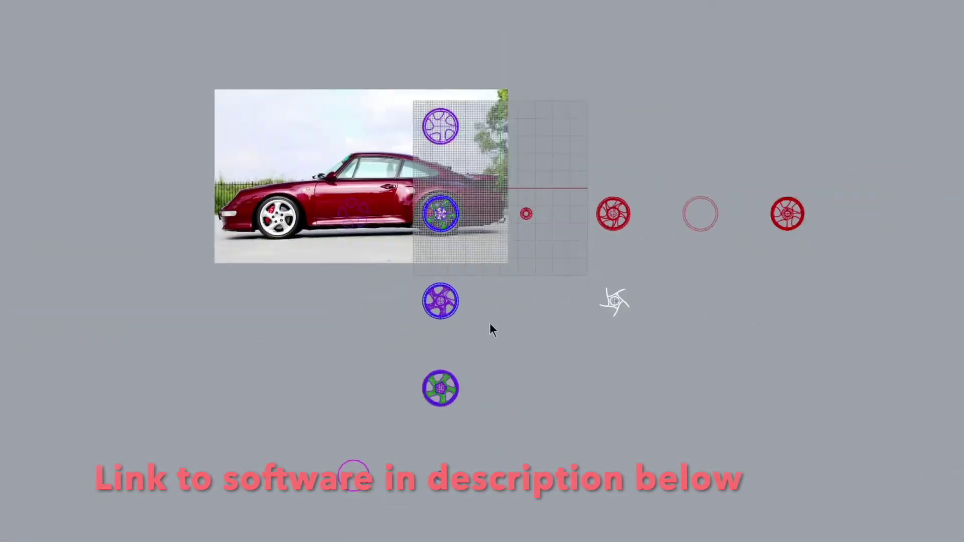
right_click_drag(490, 332, 498, 136)
right_click_drag(527, 287, 551, 301)
scroll(556, 290, "up", 5)
scroll(812, 228, "down", 5)
right_click_drag(812, 228, 534, 301)
scroll(534, 300, "up", 5)
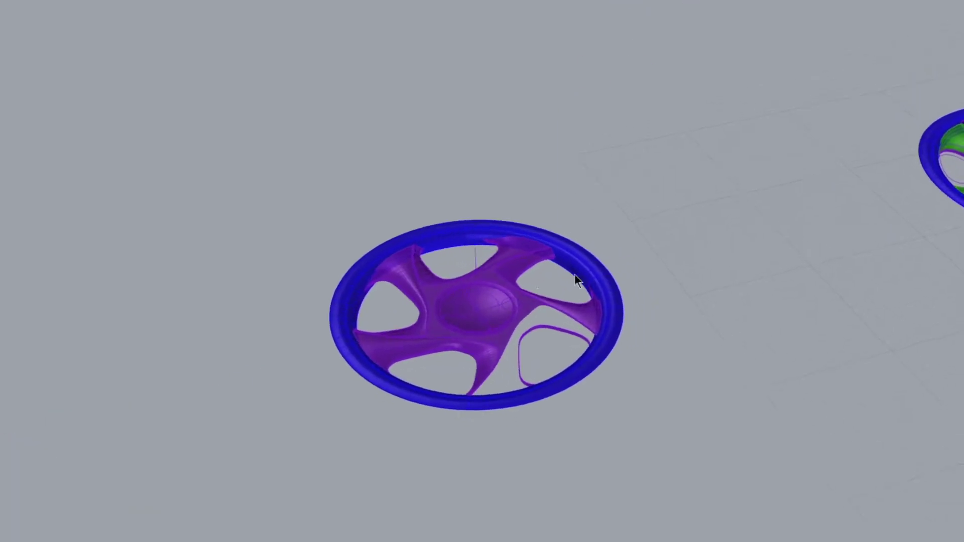
Step: Inspect the modelled rim and spoke variants, from the spoked ring to the complete wheels with barrels
scroll(255, 372, "down", 3)
scroll(405, 316, "down", 5)
scroll(340, 360, "up", 4)
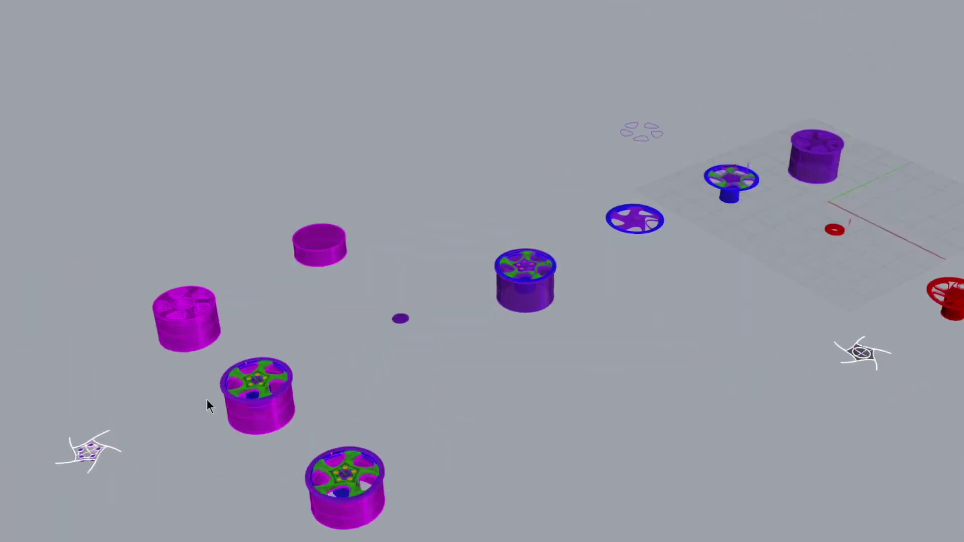
scroll(568, 346, "down", 5)
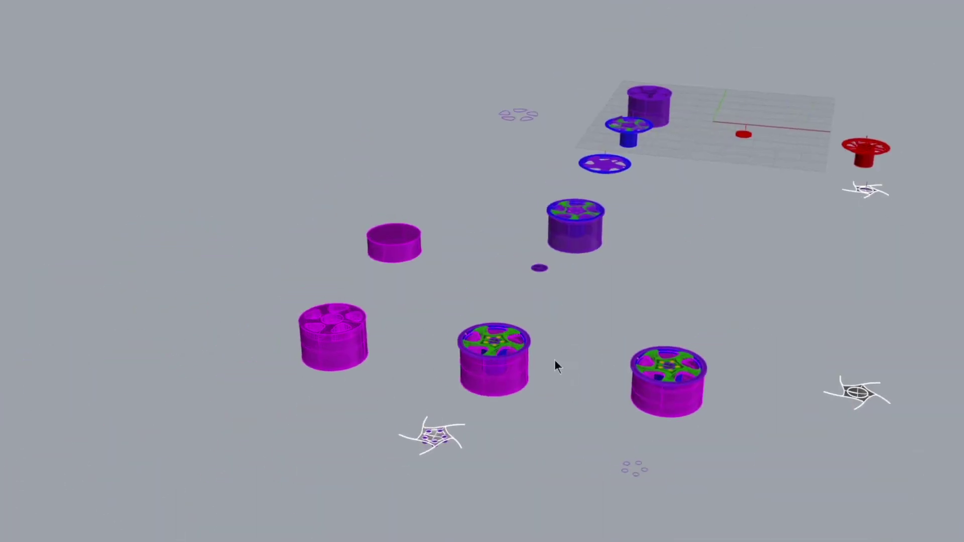
scroll(553, 347, "up", 6)
right_click_drag(558, 371, 487, 417)
scroll(487, 417, "down", 2)
right_click_drag(372, 373, 623, 201)
scroll(623, 201, "up", 2)
scroll(543, 251, "down", 2)
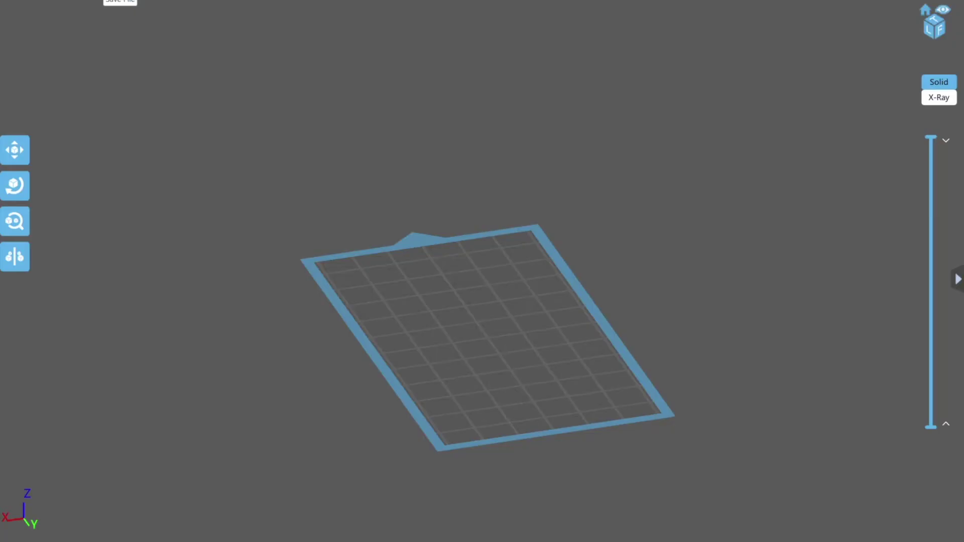
Step: Switch to the CHITUBOX slicer and load the wheel model onto the build plate
left_click(51, 66)
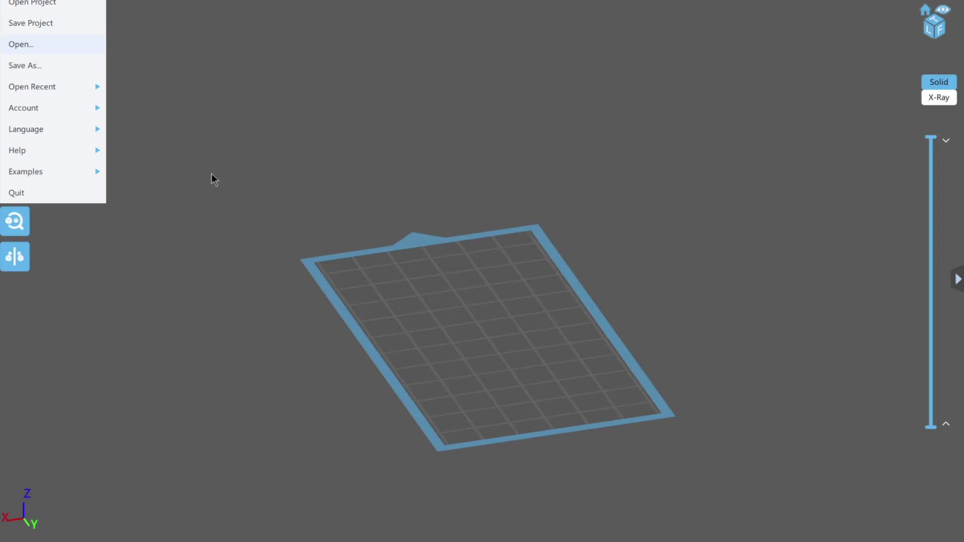
left_click(426, 252)
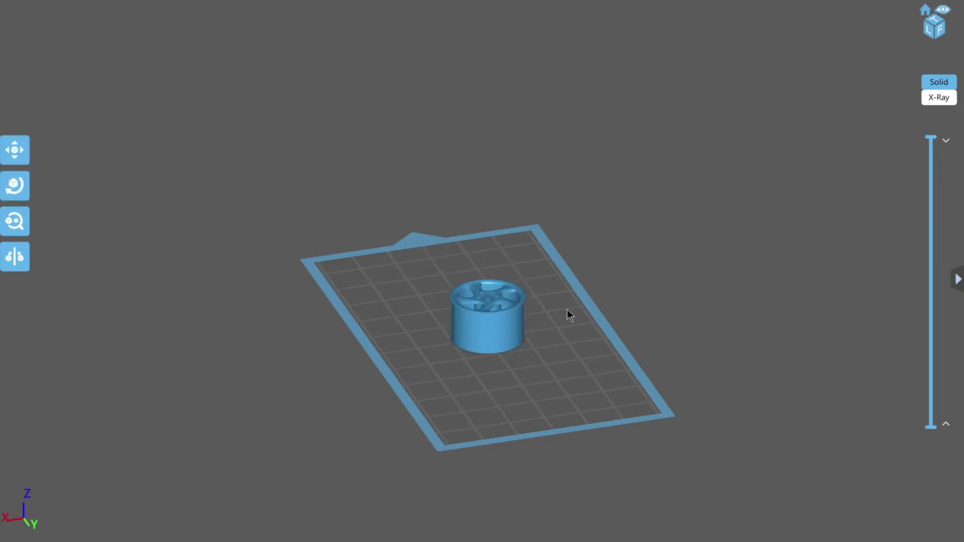
left_click_drag(568, 309, 477, 311)
Step: Rotate the wheel model 90° about the Y axis
left_click(14, 185)
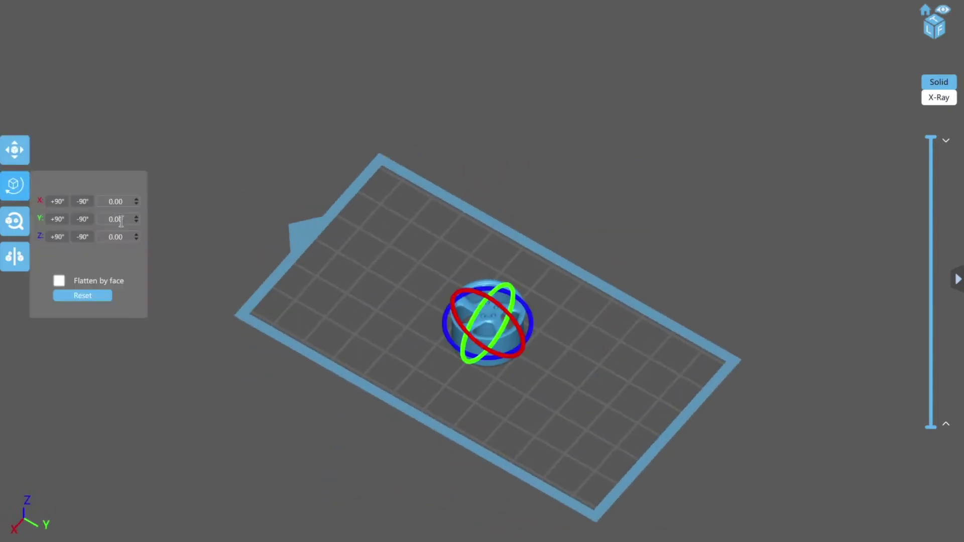
type("90")
left_click_drag(266, 224, 614, 266)
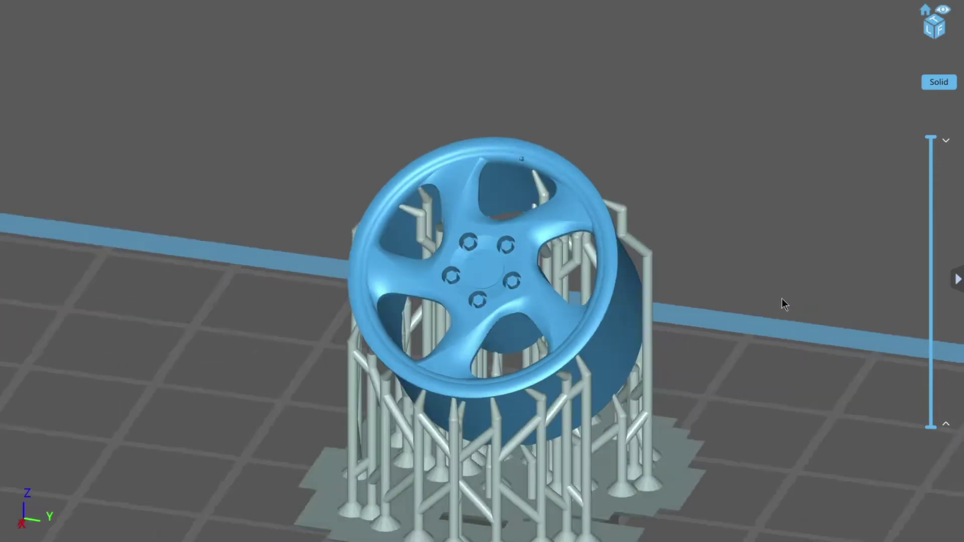
Step: Examine the supported wheel and its layer cross-sections through the rim, hub and bolt holes in the slice preview
left_click_drag(773, 303, 759, 274)
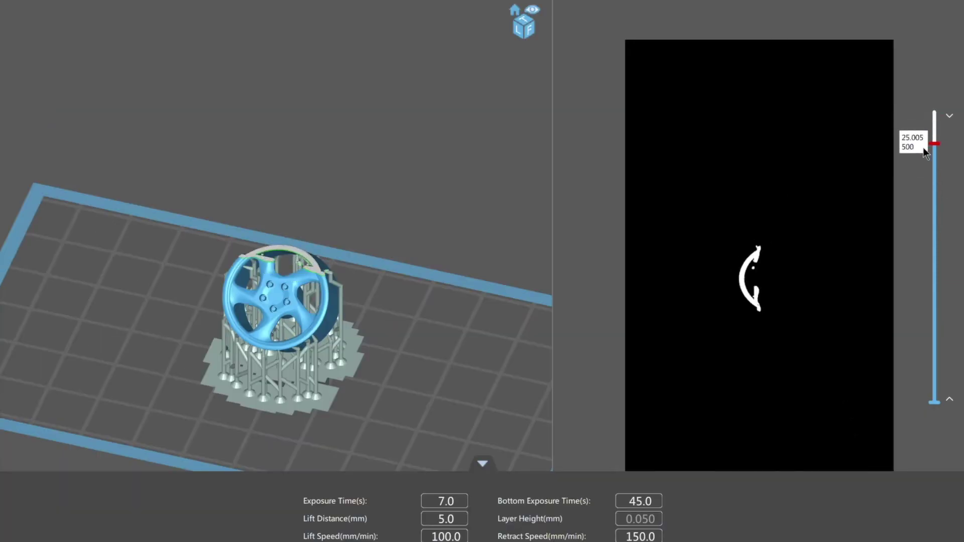
scroll(924, 171, "down", 5)
scroll(283, 291, "up", 5)
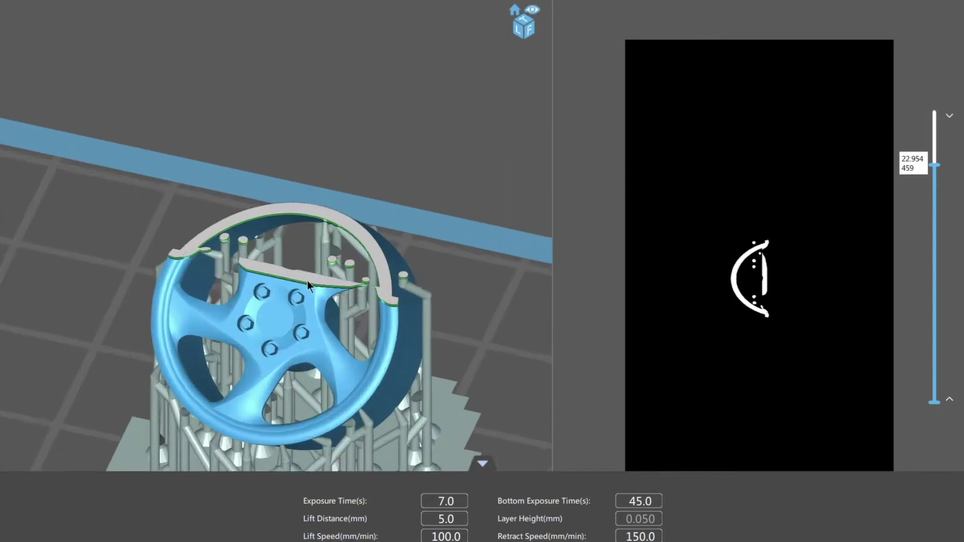
scroll(936, 179, "down", 3)
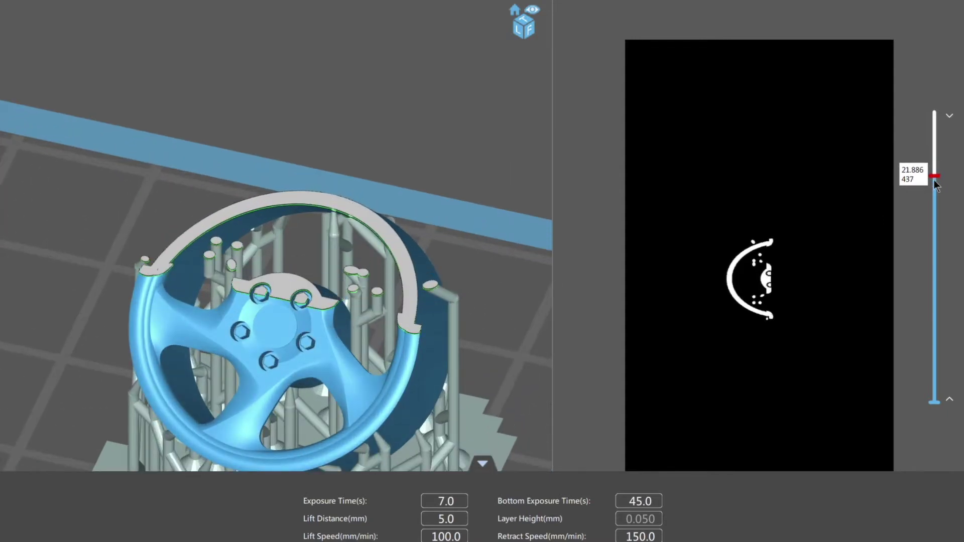
left_click_drag(935, 186, 942, 219)
scroll(941, 222, "down", 9)
scroll(495, 236, "down", 5)
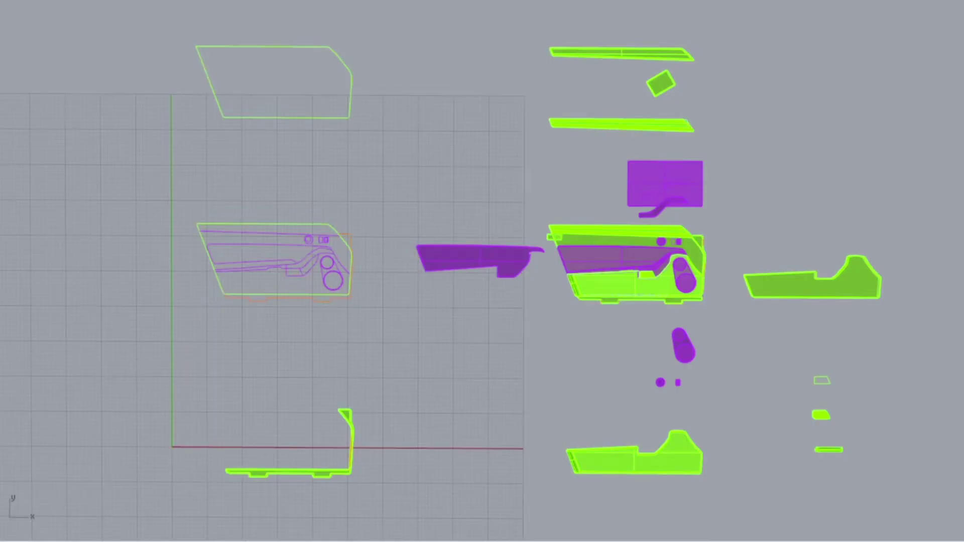
Step: Switch to the Rhino door panel model and examine its outline curves and separate component parts
scroll(327, 251, "down", 1)
scroll(465, 261, "up", 6)
right_click_drag(466, 260, 424, 261)
scroll(516, 246, "down", 8)
right_click_drag(517, 246, 532, 314)
scroll(624, 255, "up", 3)
scroll(593, 152, "down", 2)
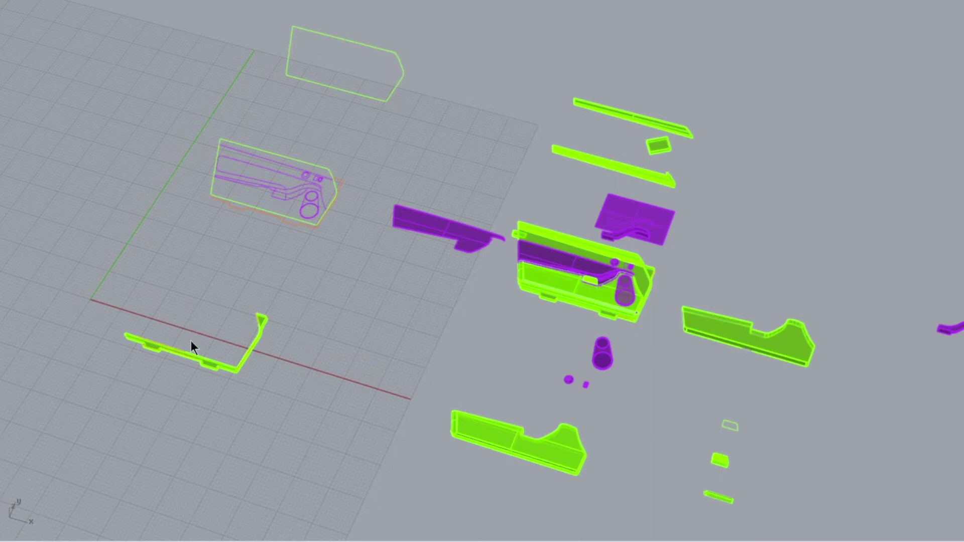
right_click_drag(660, 264, 665, 269)
scroll(577, 189, "up", 5)
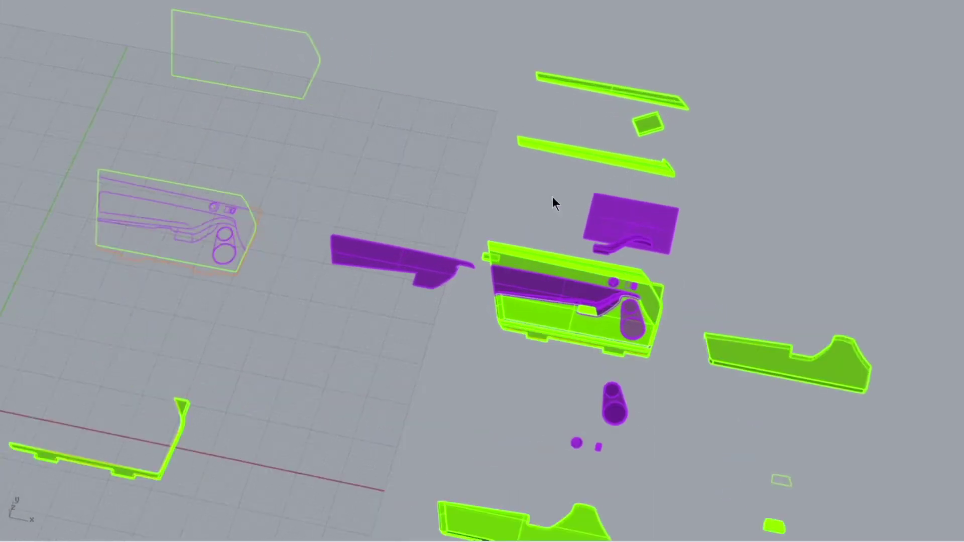
scroll(594, 155, "down", 2)
scroll(650, 273, "down", 5)
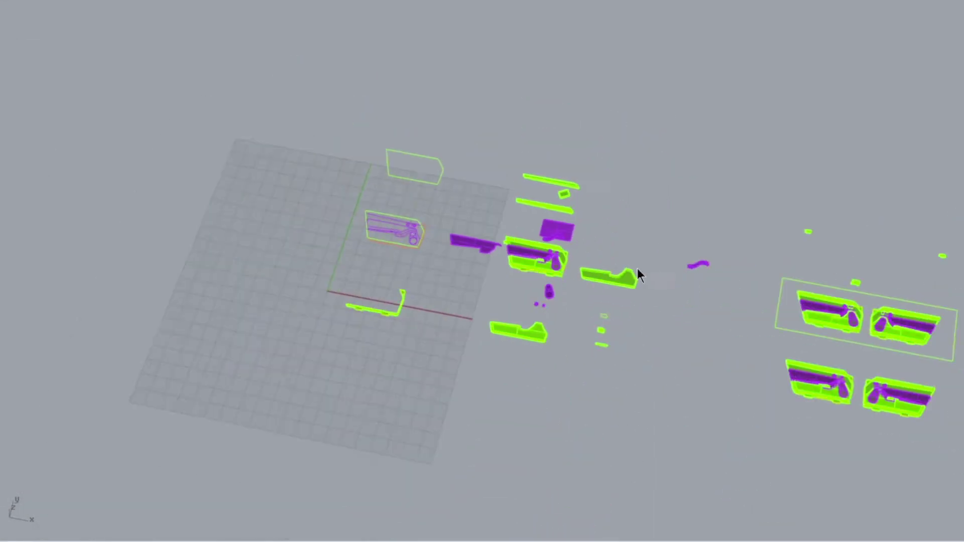
Step: Inspect the assembled pair of mirrored door panels, including their speaker pods, armrests and switches
scroll(809, 300, "up", 10)
right_click_drag(661, 286, 703, 317)
scroll(720, 329, "up", 5)
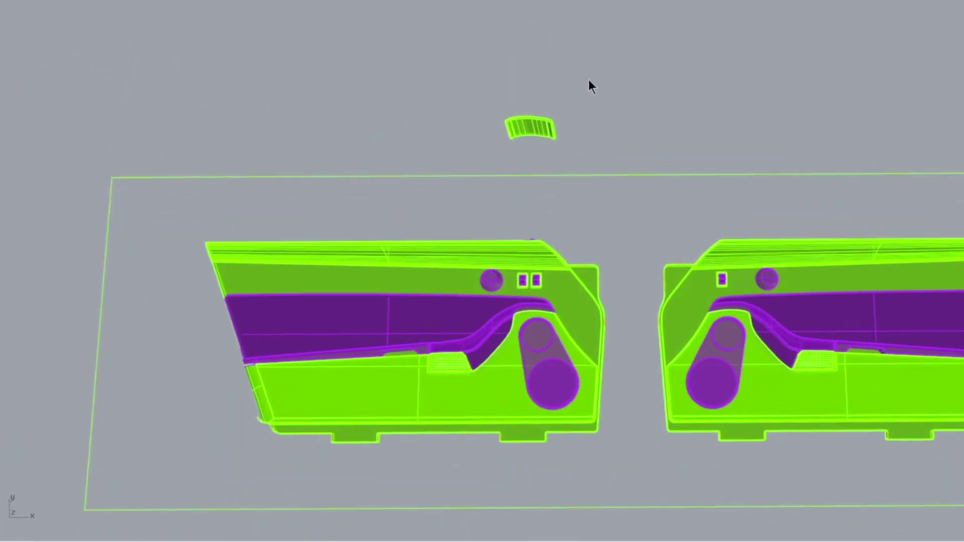
right_click_drag(605, 140, 646, 217)
scroll(544, 273, "up", 5)
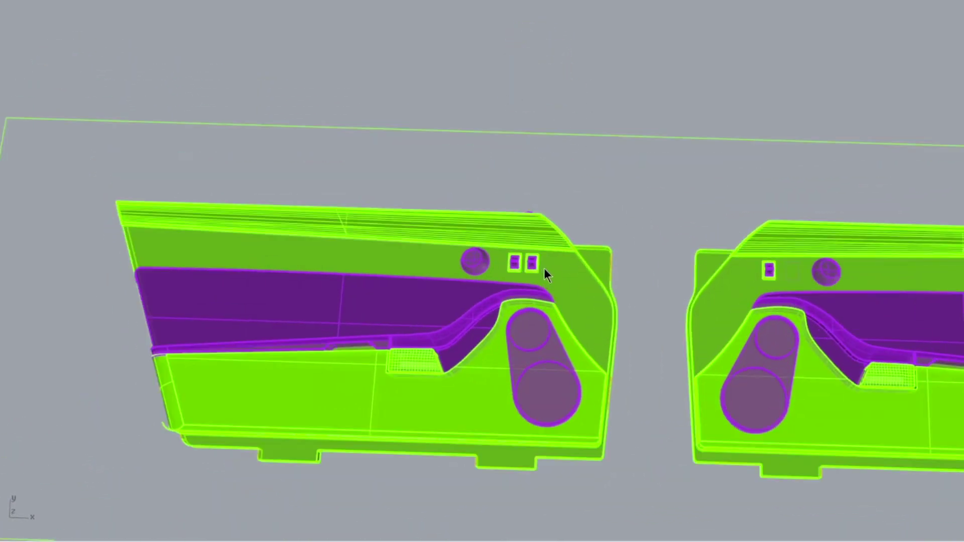
scroll(527, 258, "down", 3)
scroll(397, 297, "up", 2)
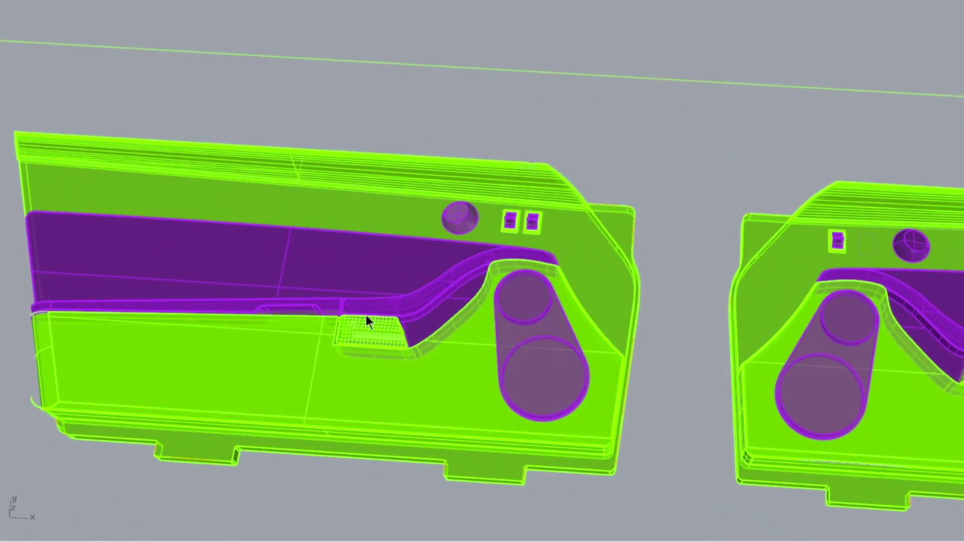
Step: Inspect the door panel's upper edge close up, including the small part on top, the round recess and the switches
scroll(754, 226, "down", 3)
right_click_drag(725, 233, 728, 273)
scroll(592, 295, "up", 5)
scroll(593, 296, "down", 2)
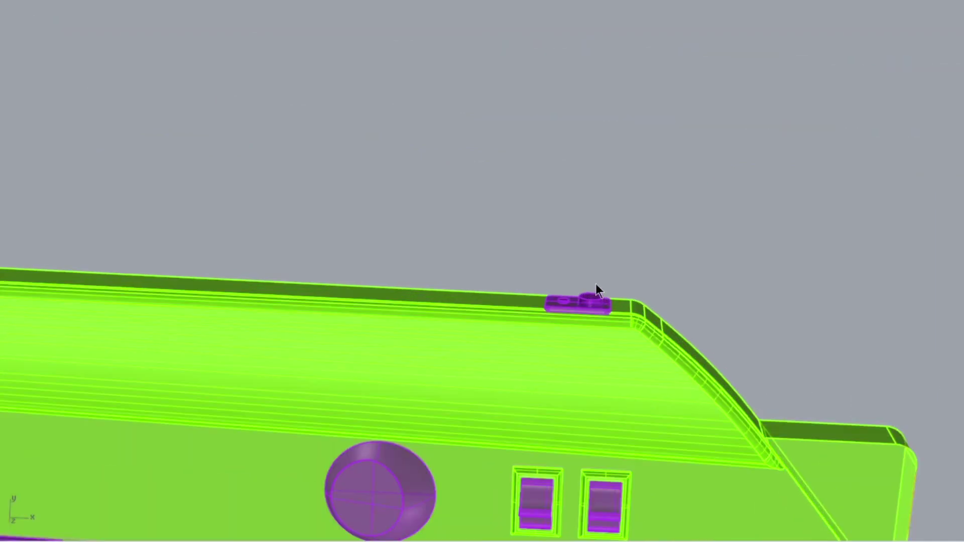
mouse_move(598, 286)
right_mouse_down()
mouse_move(588, 275)
mouse_move(585, 299)
right_mouse_up()
scroll(605, 300, "up", 3)
scroll(620, 333, "down", 4)
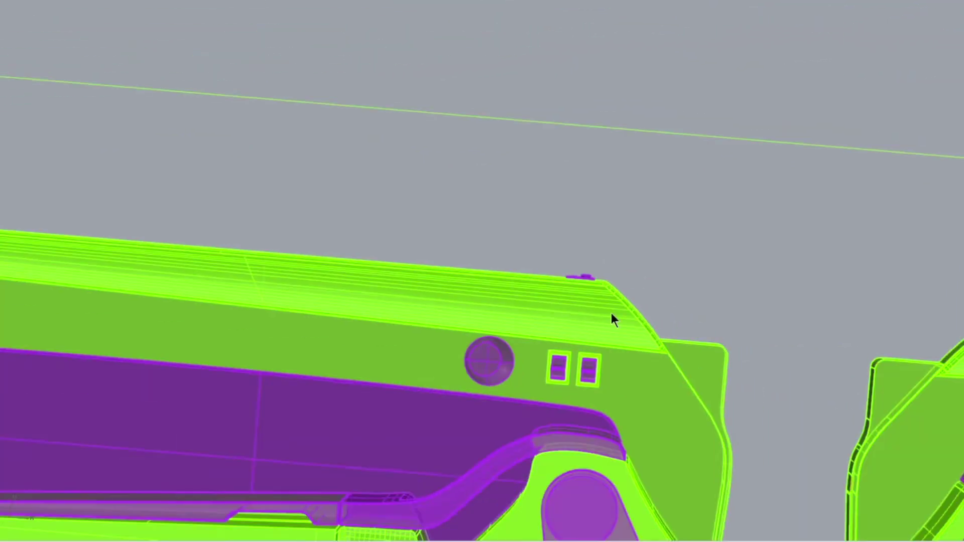
scroll(658, 325, "up", 2)
right_click_drag(659, 325, 601, 301)
scroll(602, 301, "down", 4)
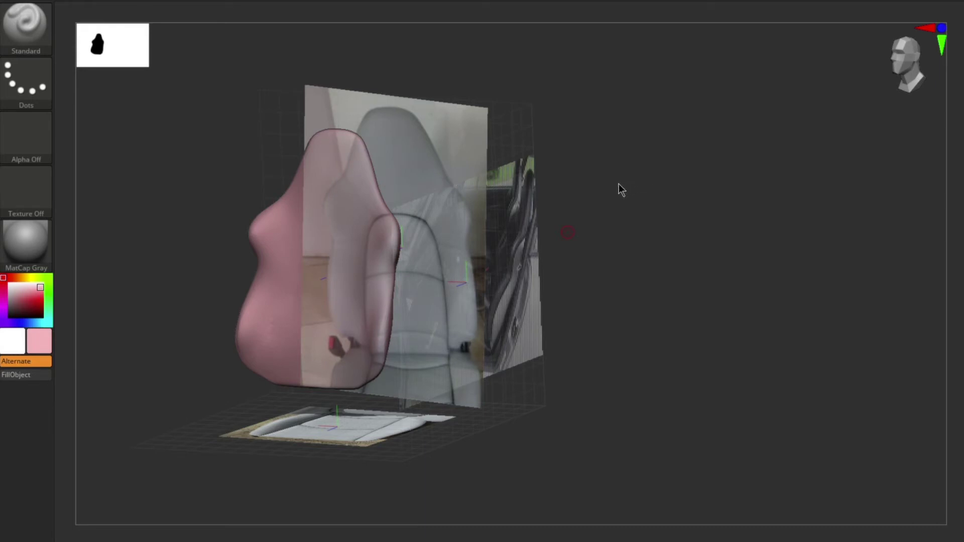
Step: Switch to ZBrush and examine the seat backrest sculpt against its front, side and bottom reference images
right_click_drag(311, 297, 218, 286)
right_click_drag(285, 300, 203, 287)
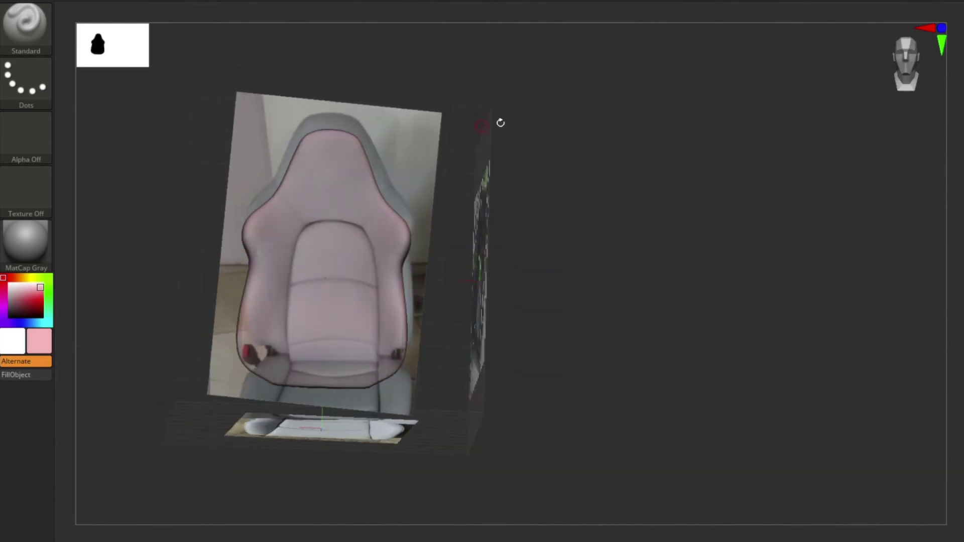
mouse_move(950, 11)
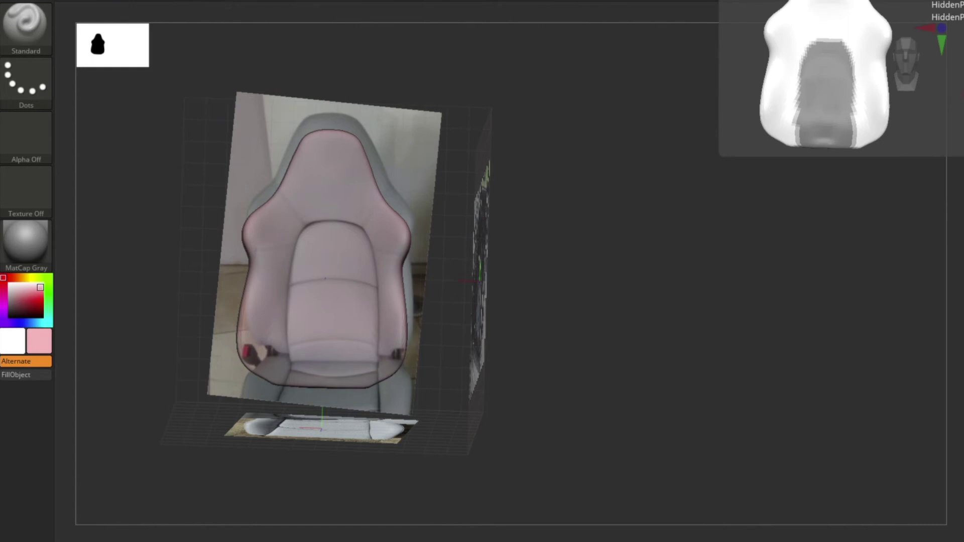